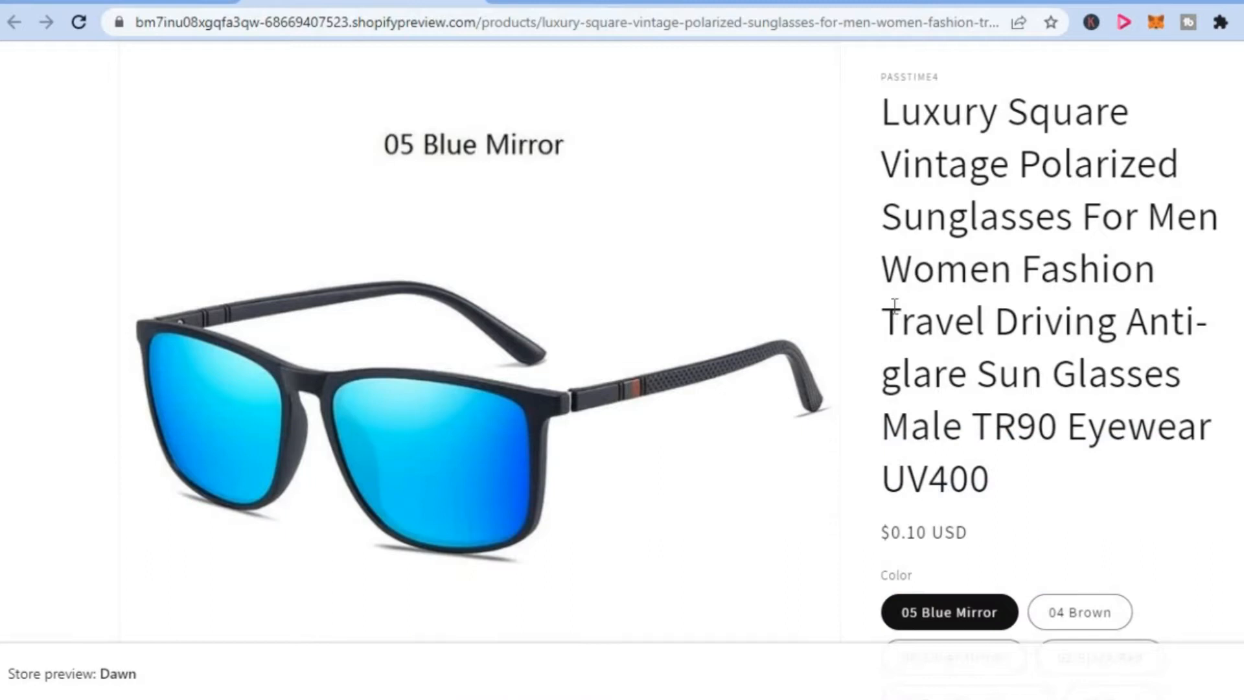
scroll(951, 528, down, 3)
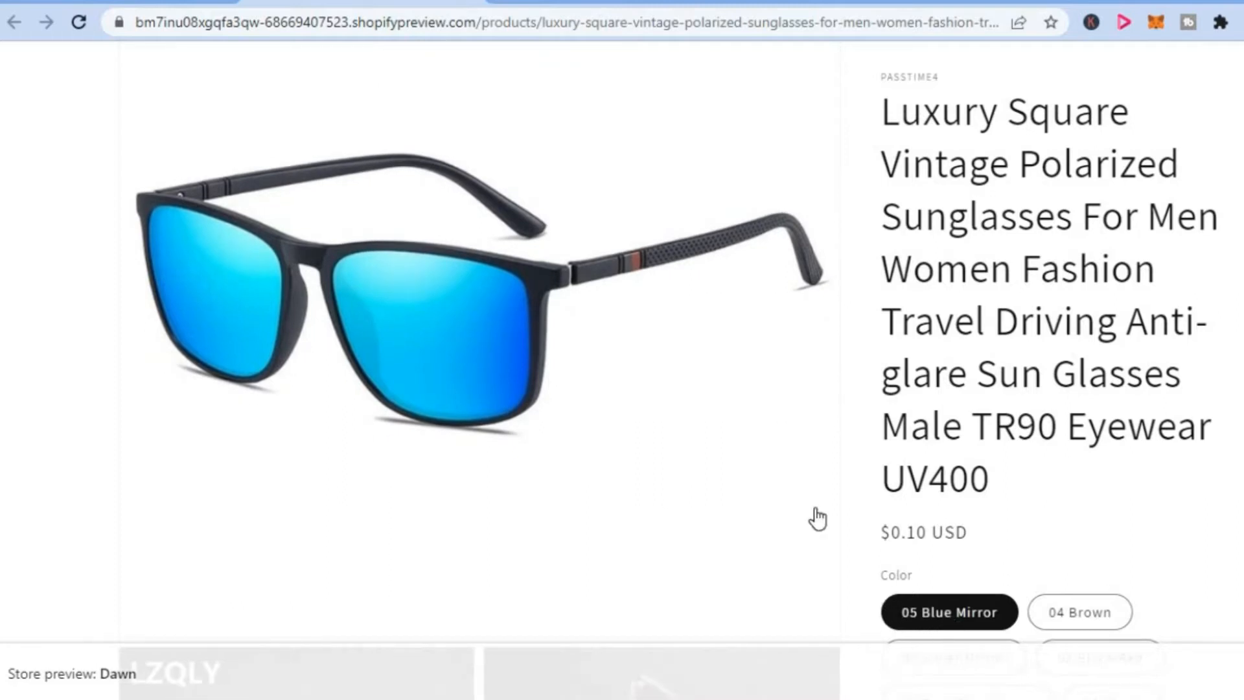
Preview the 04 Brown colour's storefront price, then switch to the admin Products tab.
click(1076, 609)
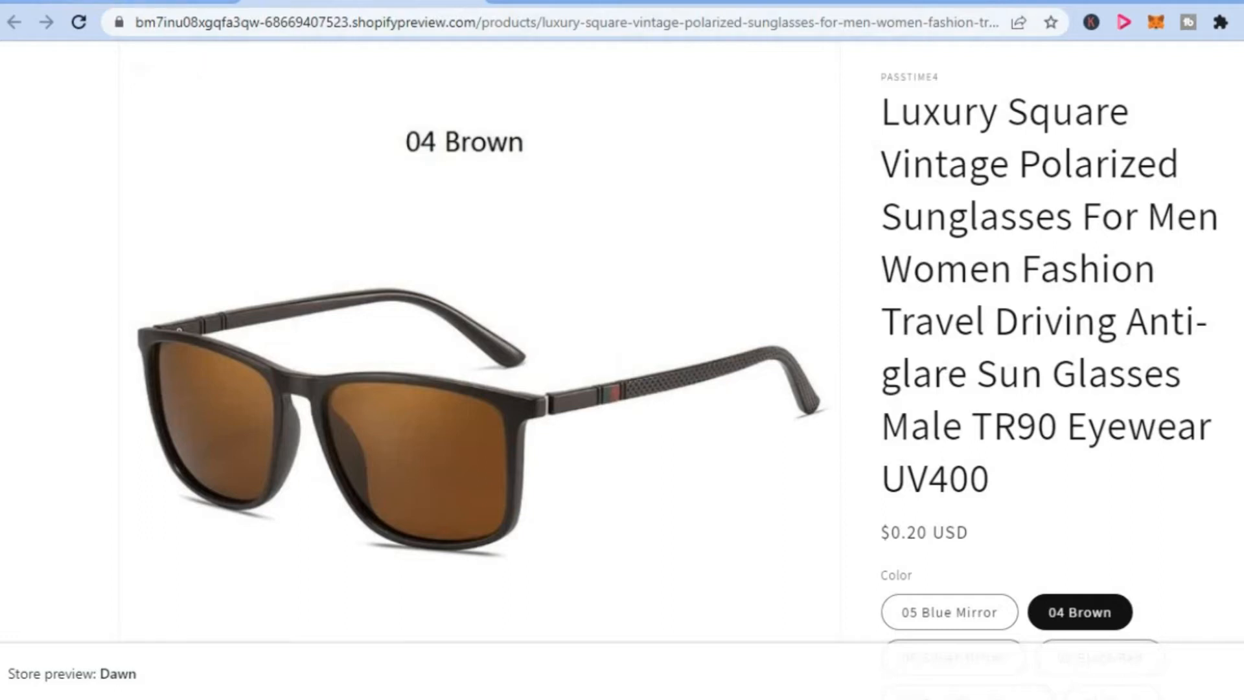
key(ctrl+Tab)
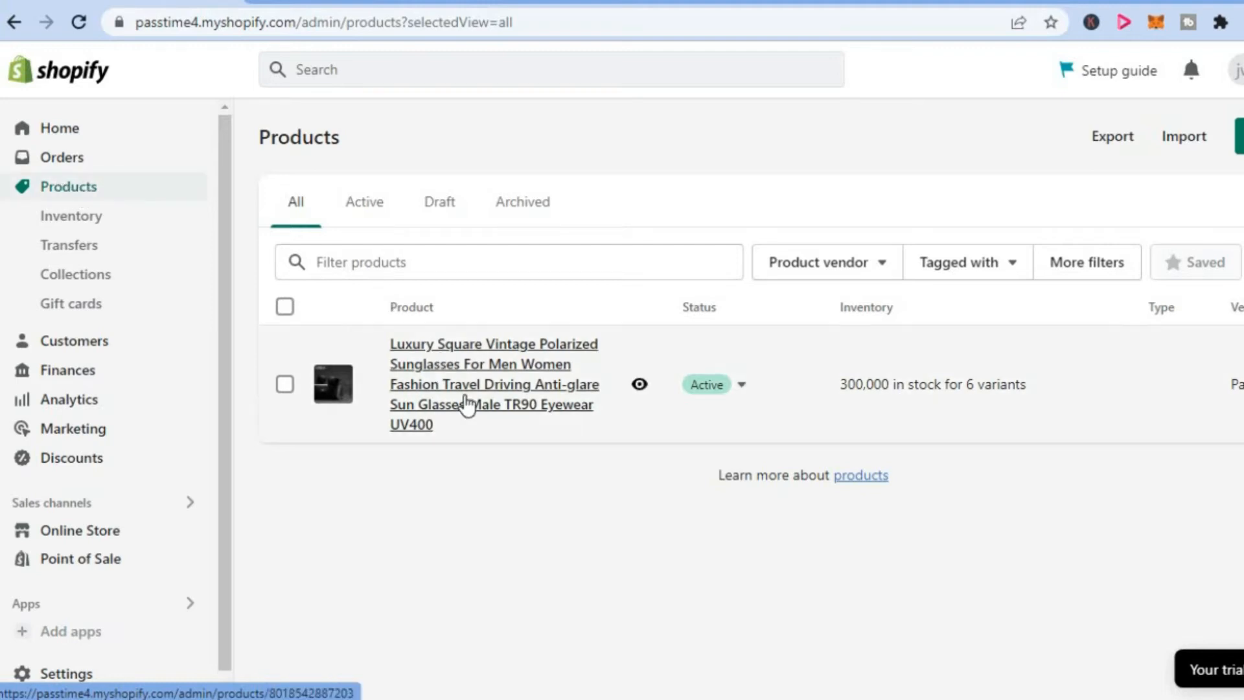
Open the Luxury Square Vintage Polarized Sunglasses product for editing.
click(467, 405)
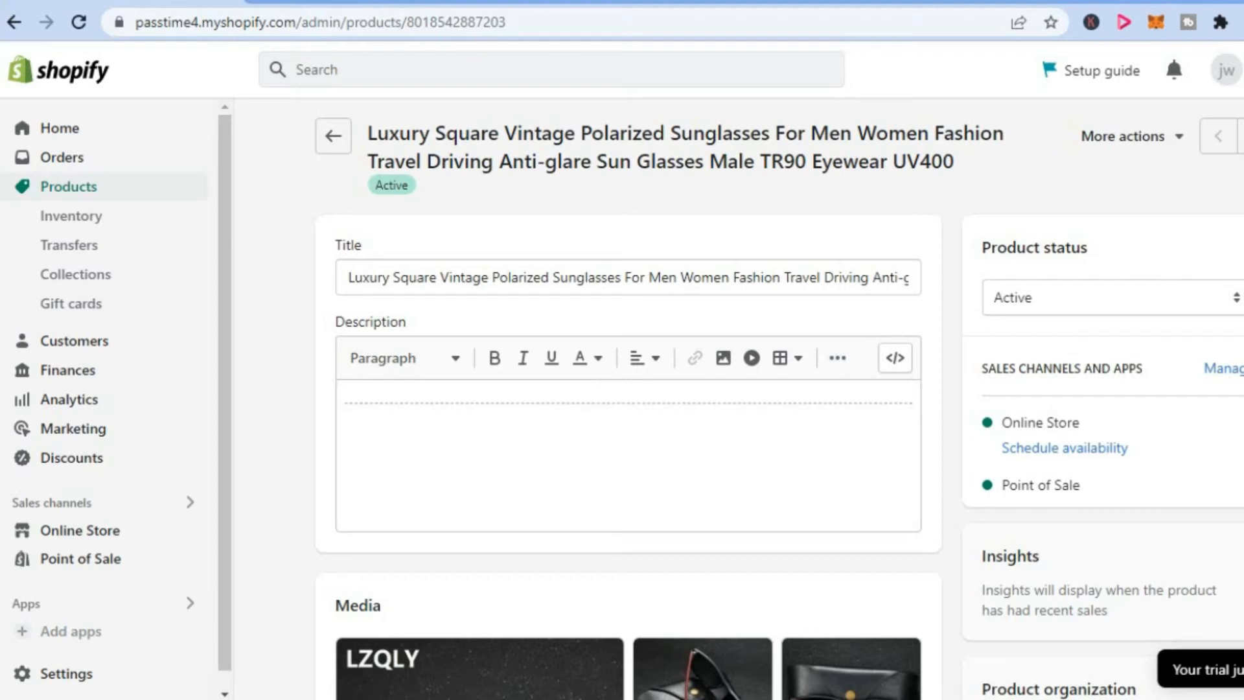
scroll(627, 389, down, 4)
scroll(628, 390, down, 5)
scroll(628, 388, down, 2)
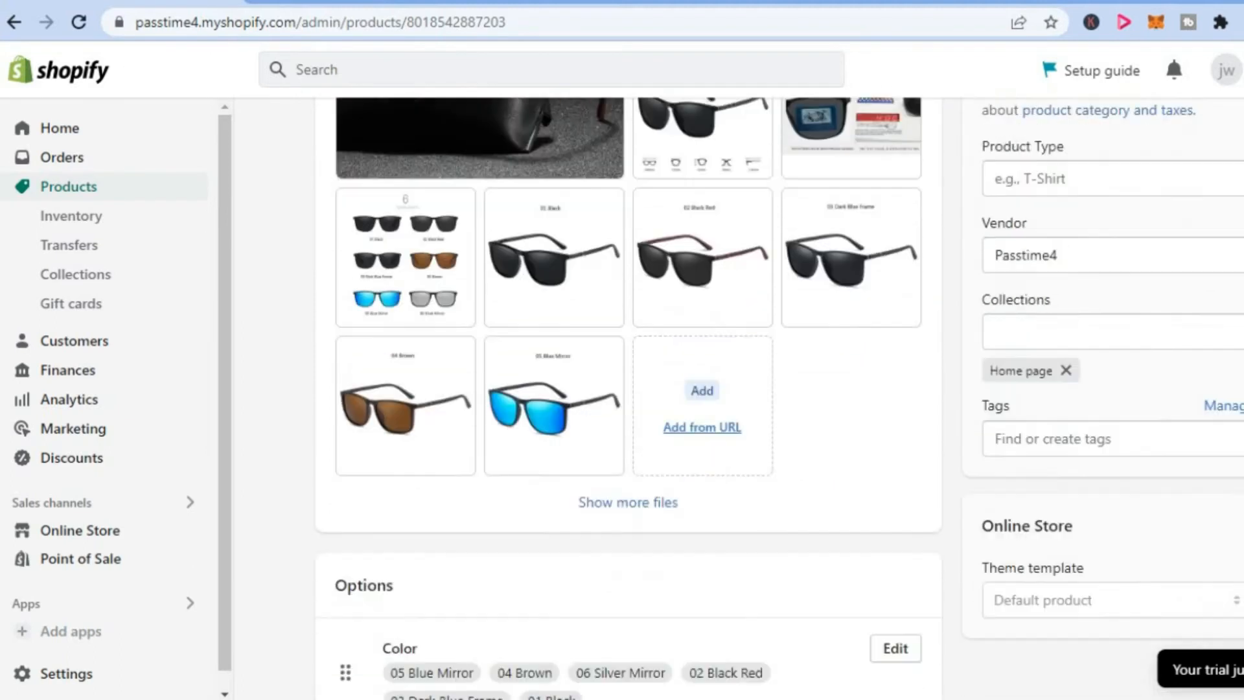
scroll(628, 390, down, 3)
scroll(628, 390, down, 2)
scroll(628, 389, down, 1)
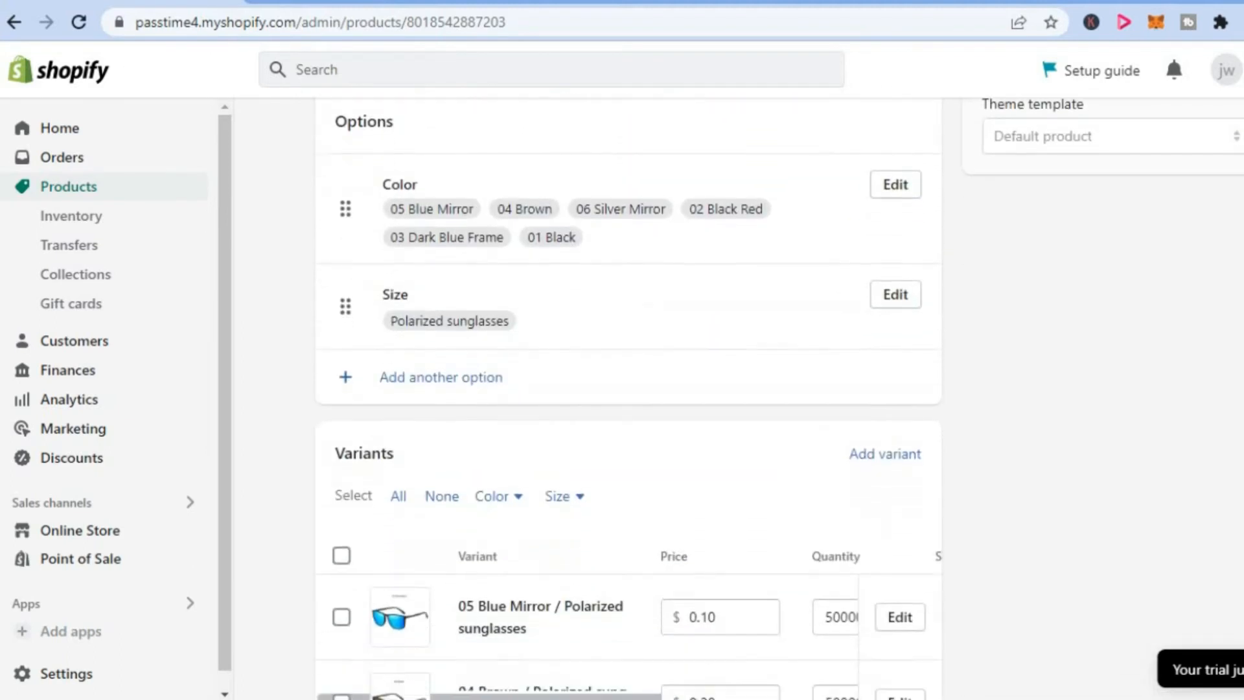
scroll(629, 389, down, 1)
scroll(677, 359, down, 1)
scroll(677, 359, down, 1)
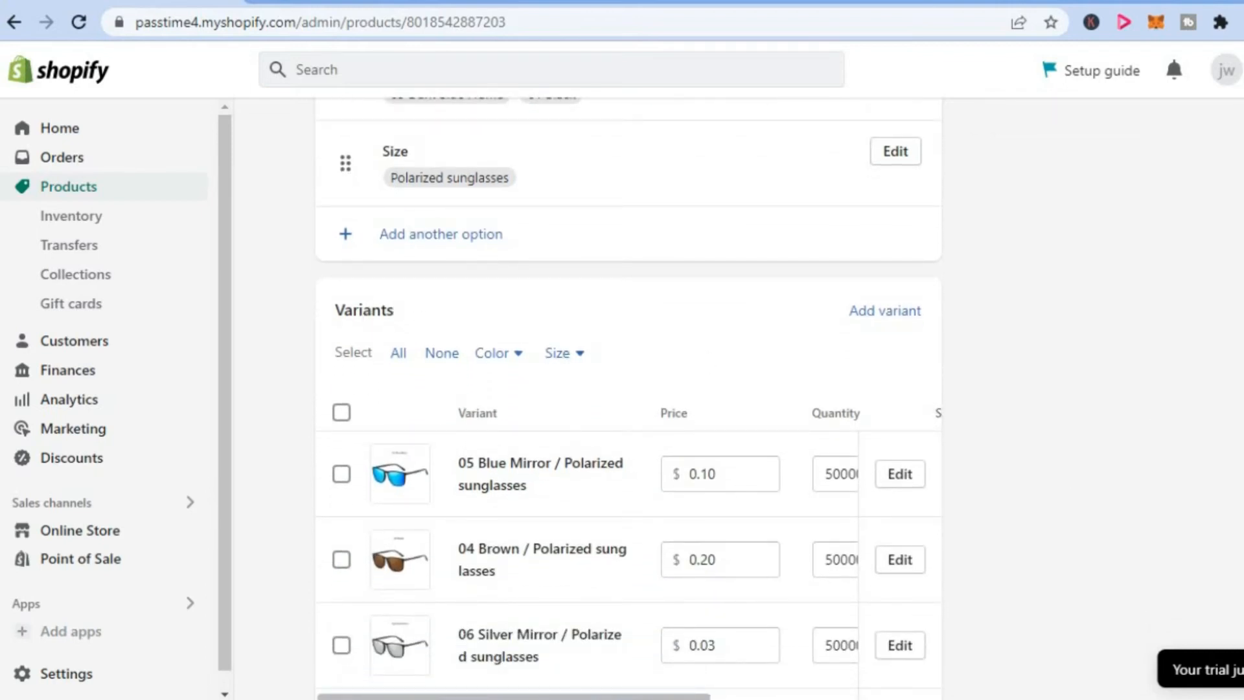
scroll(628, 388, down, 2)
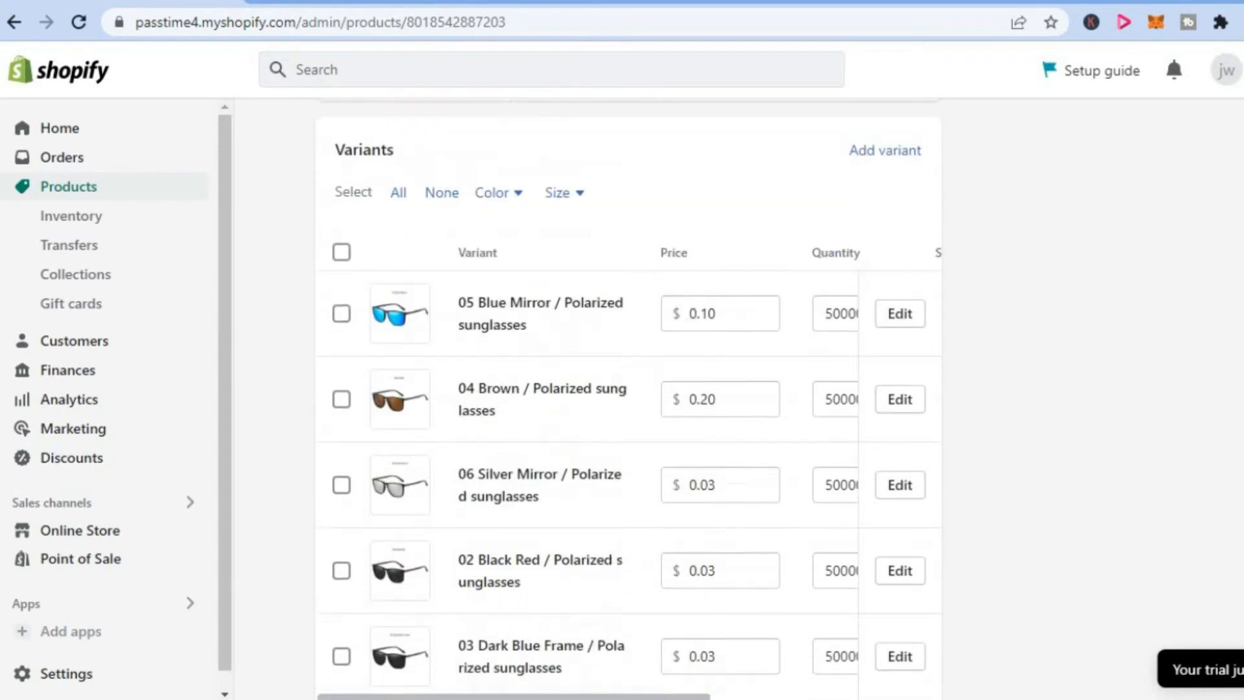
scroll(628, 390, down, 1)
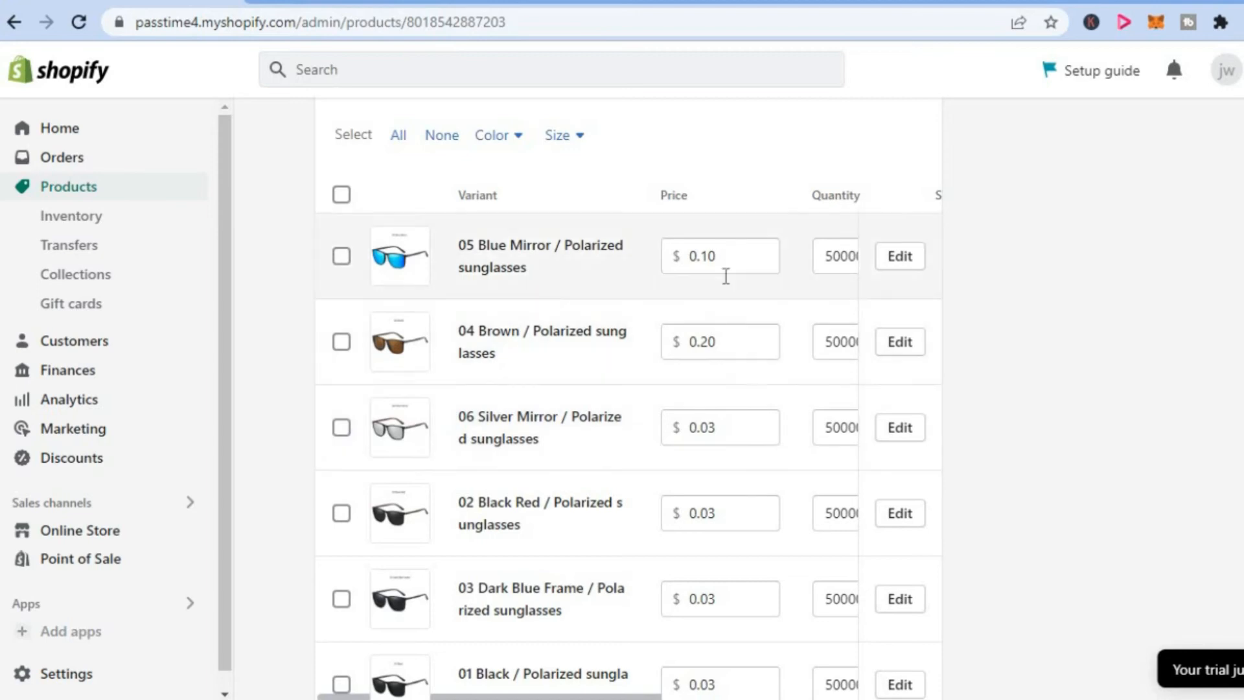
Set the 06 Silver Mirror variant price to 0.50 and 02 Black Red to 0.40.
click(722, 428)
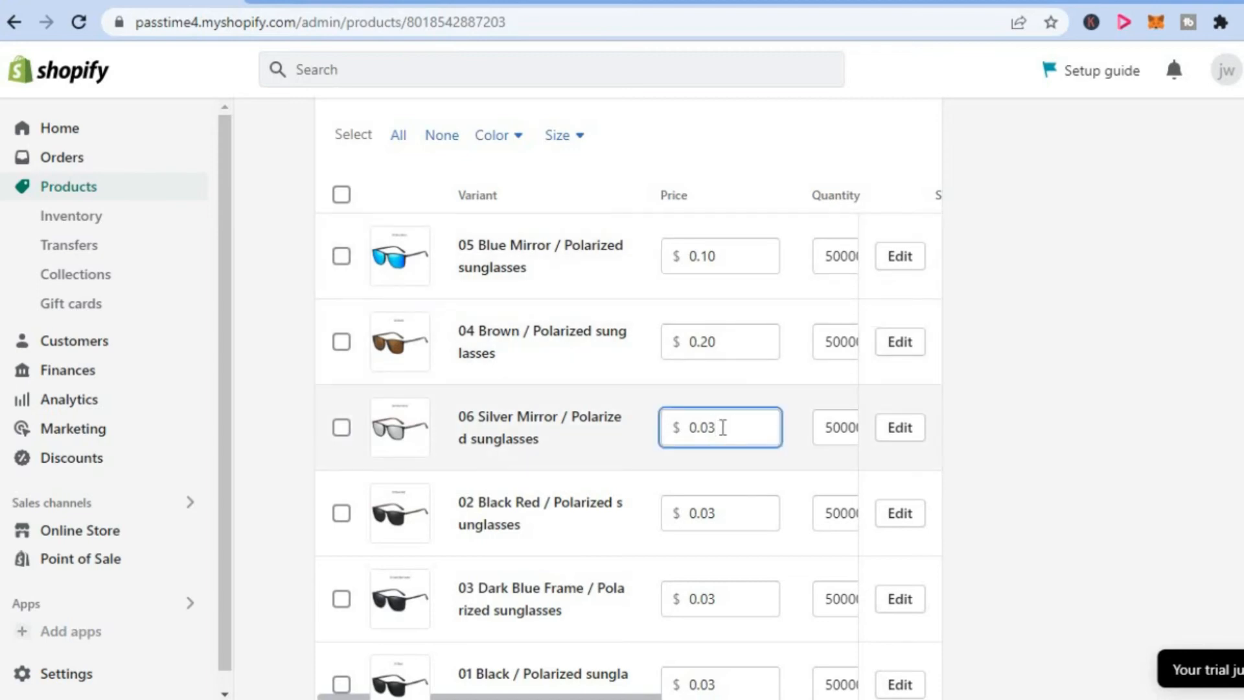
key(BackSpace)
key(BackSpace)
text(50)
click(732, 506)
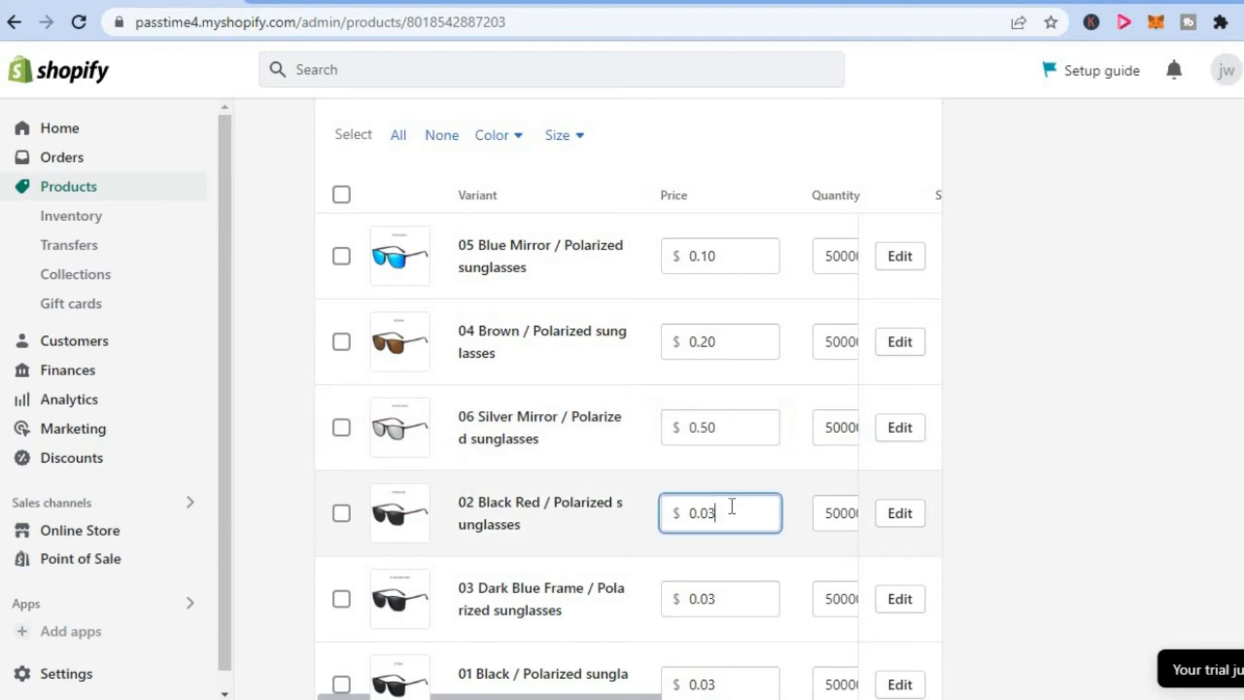
key(BackSpace)
key(BackSpace)
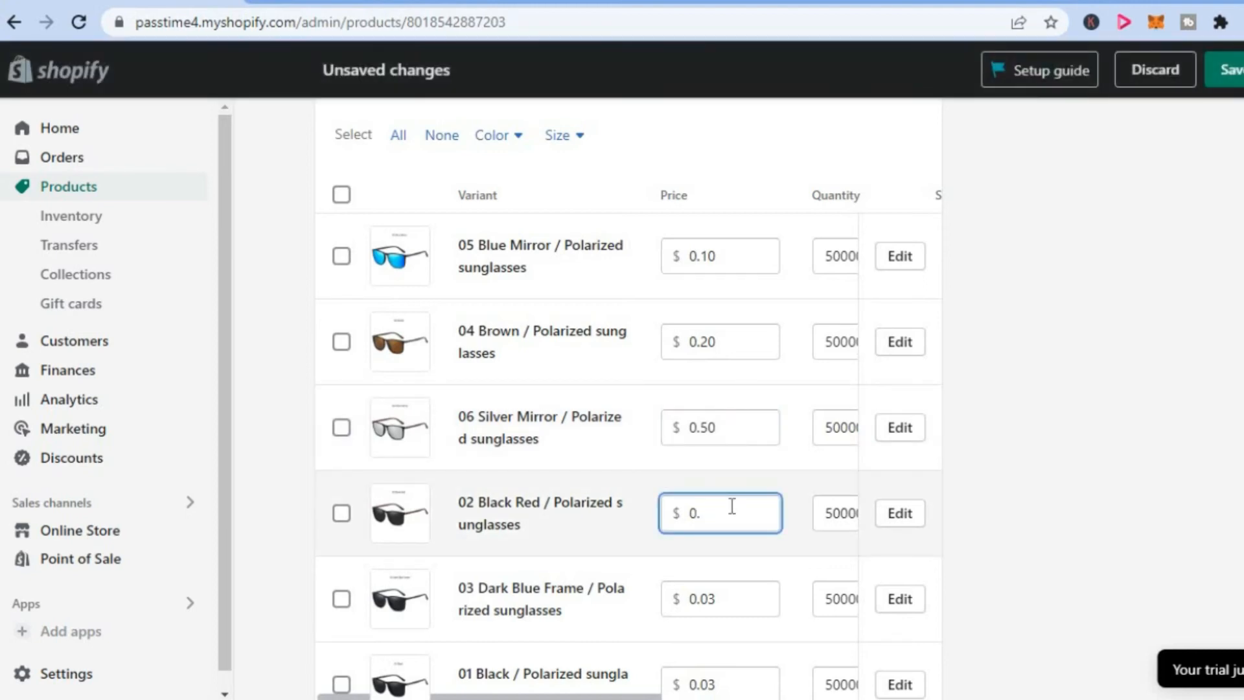
text(40)
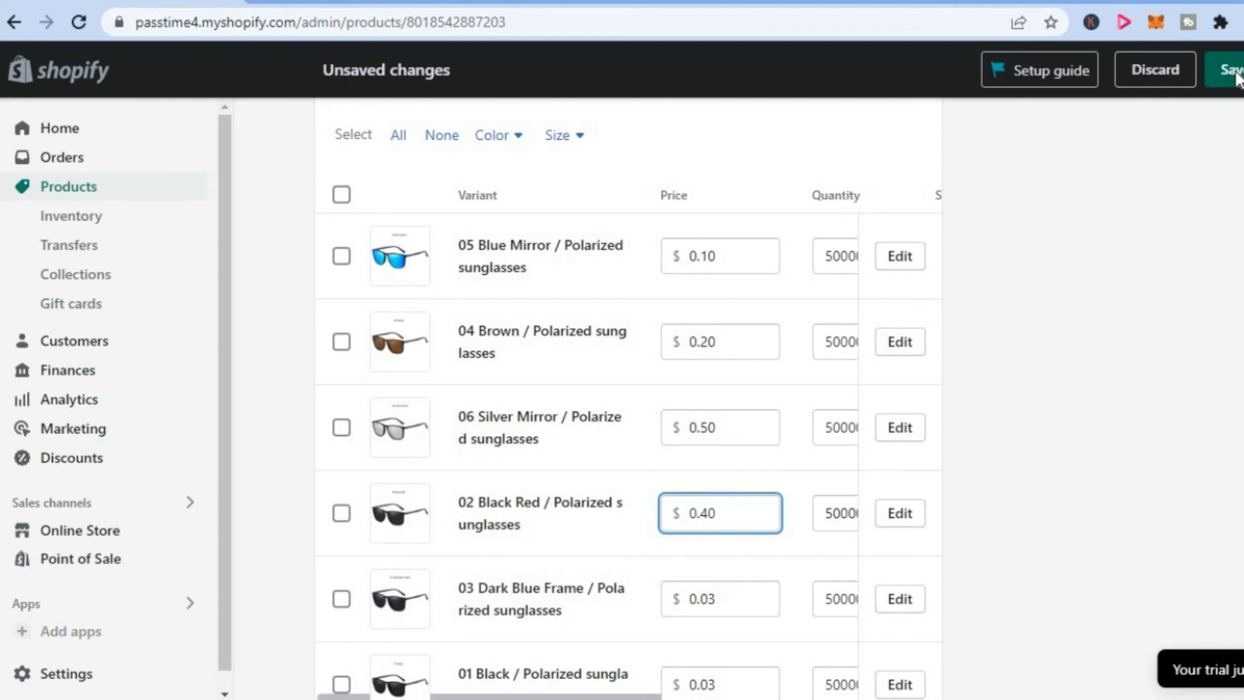
Save the product with the updated variant prices.
click(1236, 76)
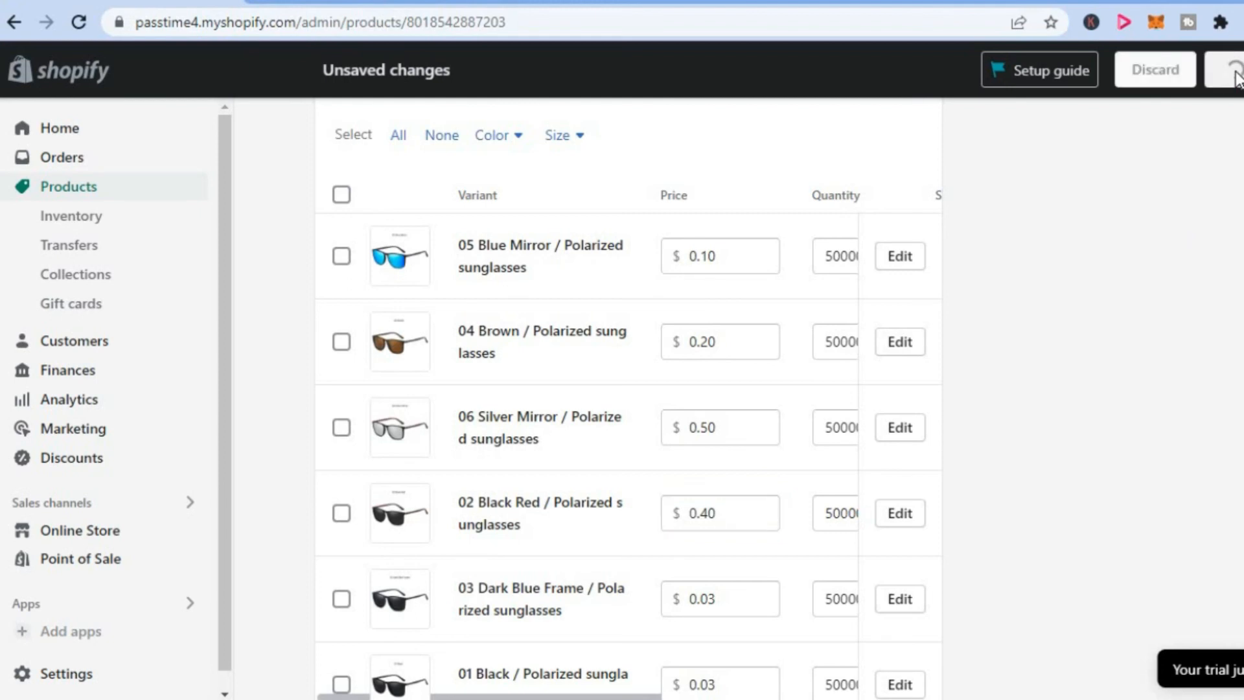